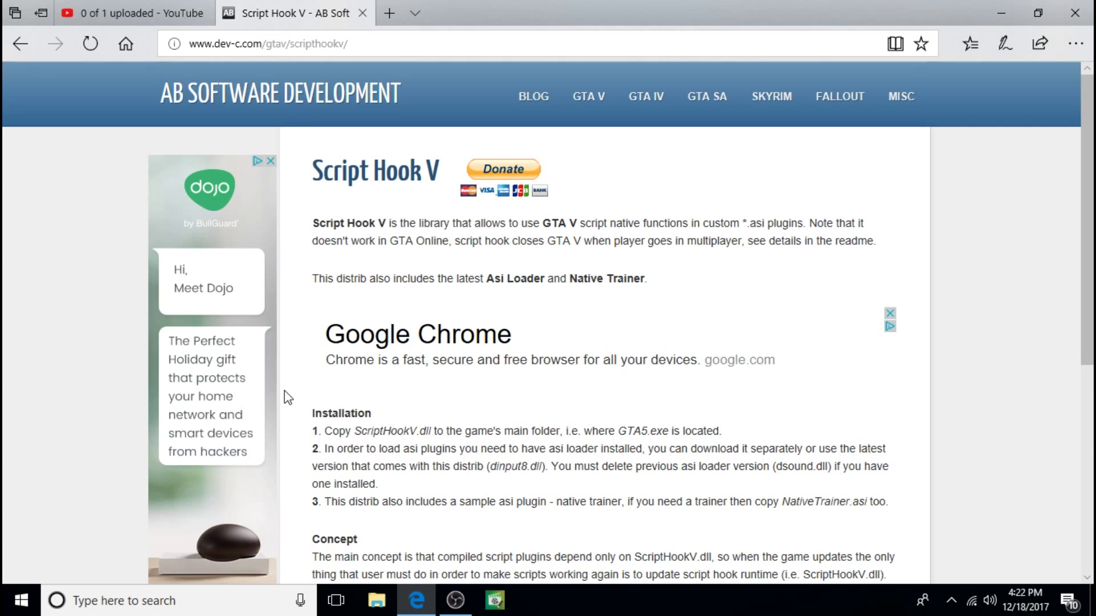
Save the Script Hook V 1.0.1290.1 zip from the dev-c.com download table
{"action": "scroll", "coordinate": [803, 314], "scroll_direction": "down", "scroll_amount": 5}
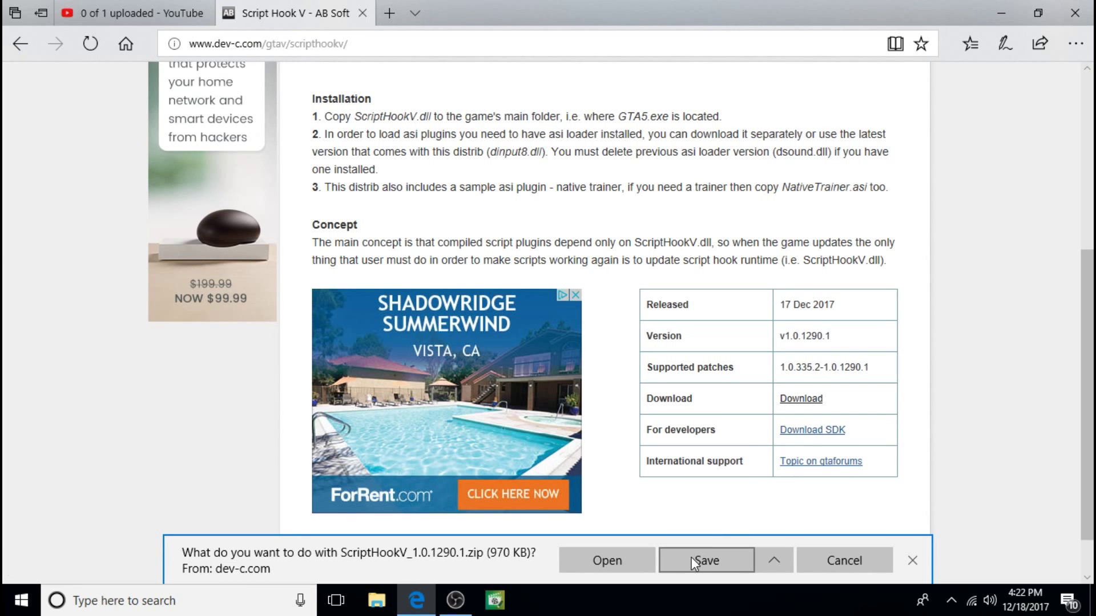
{"action": "left_click", "coordinate": [683, 564]}
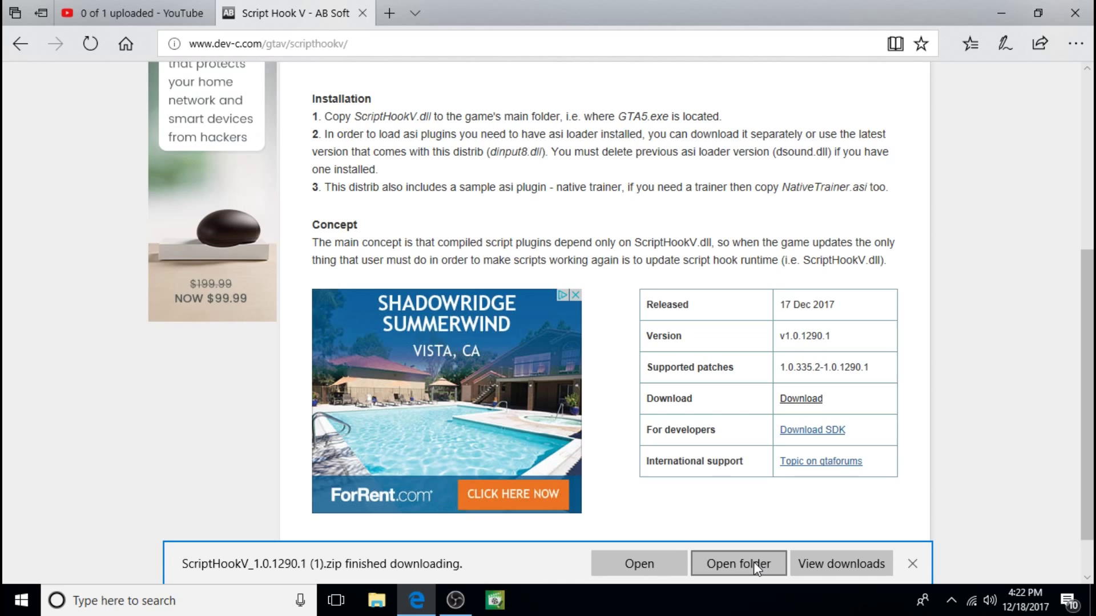
Unblock ScriptHookV_1.0.1290.1 (1).zip in its Properties, then reopen File Explorer at Quick access
{"action": "left_click", "coordinate": [754, 562]}
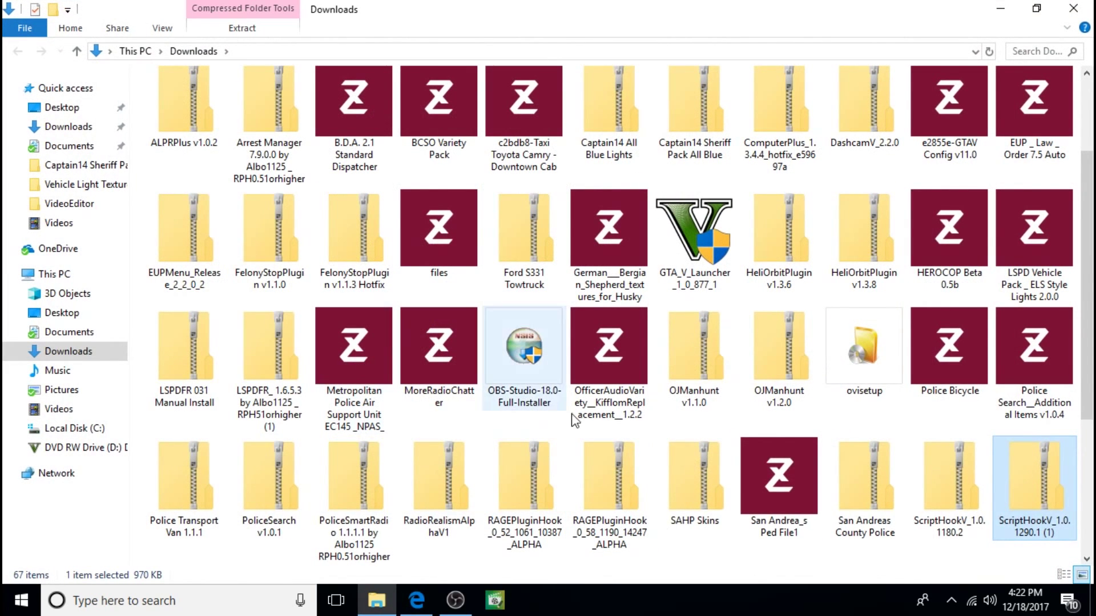
{"action": "right_click", "coordinate": [1032, 484]}
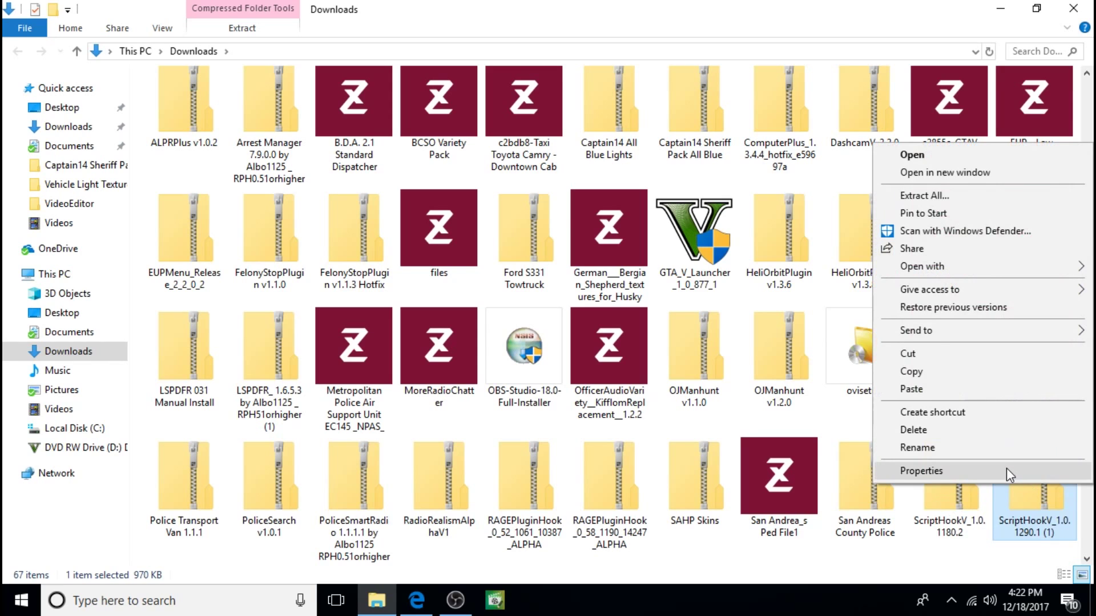
{"action": "left_click", "coordinate": [1006, 469]}
{"action": "left_click", "coordinate": [1014, 498]}
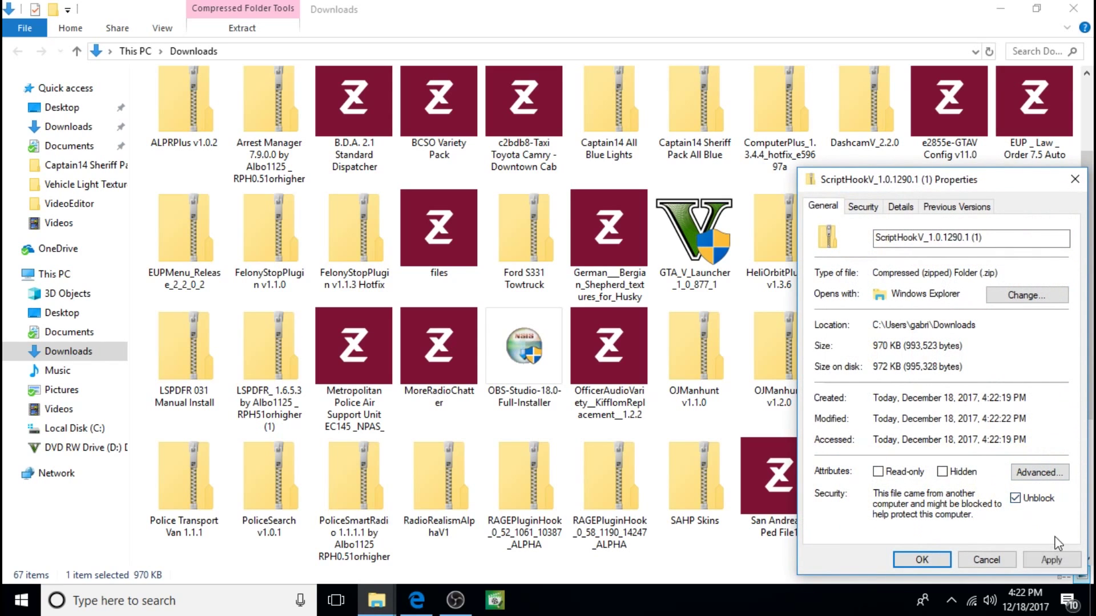
{"action": "left_click", "coordinate": [1054, 562]}
{"action": "left_click", "coordinate": [919, 560]}
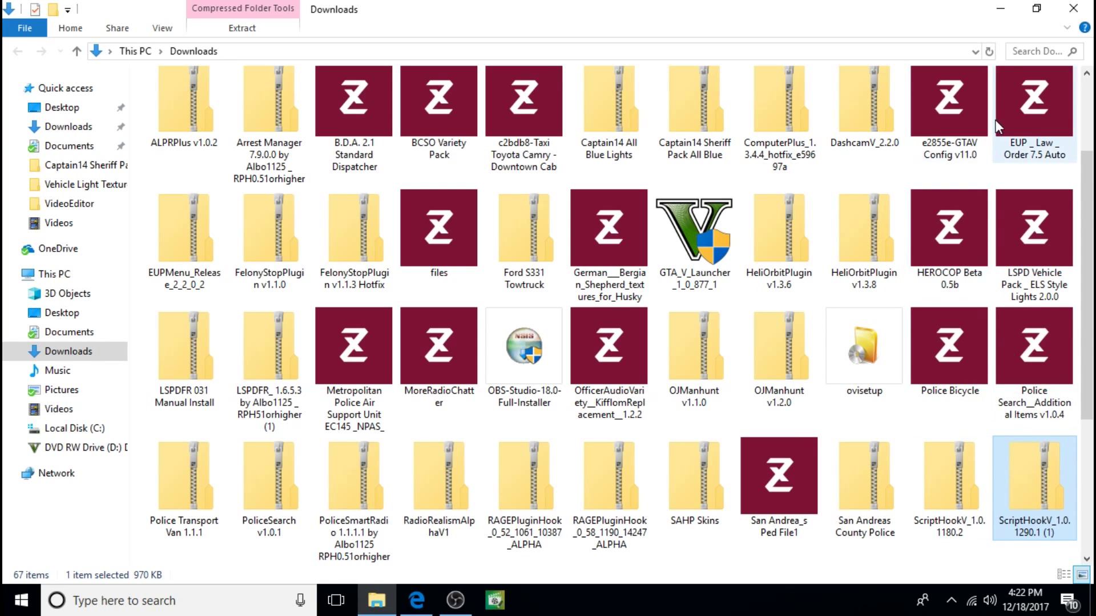
{"action": "left_click", "coordinate": [1073, 8]}
{"action": "left_click", "coordinate": [376, 600]}
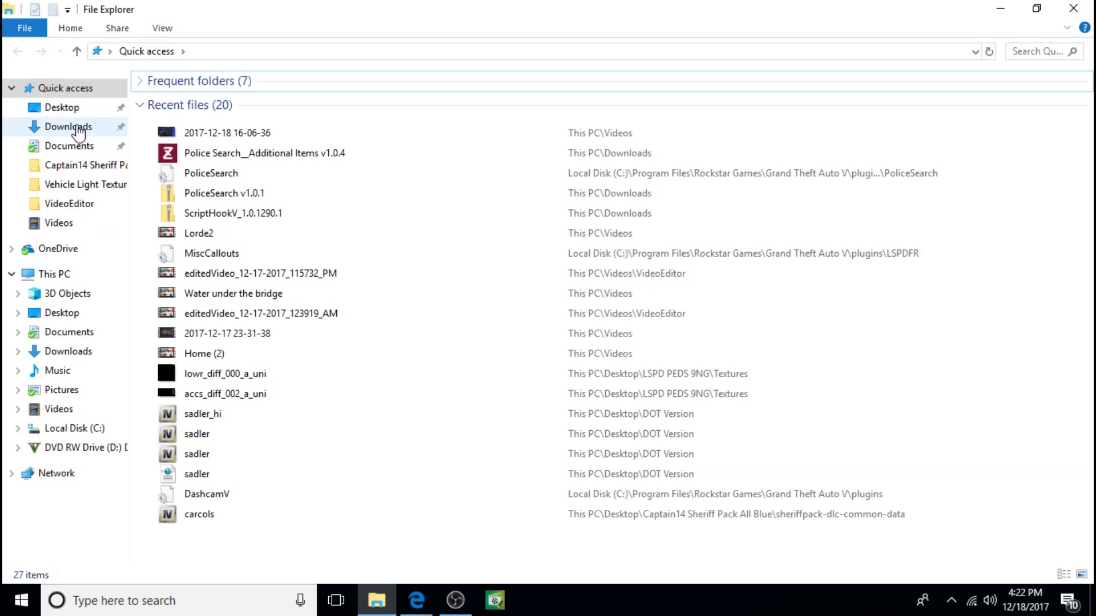
Copy the bin folder out of ScriptHookV_1.0.1290.1 (1).zip in Downloads and paste it onto the Desktop
{"action": "left_click", "coordinate": [77, 128]}
{"action": "scroll", "coordinate": [772, 388], "scroll_direction": "down", "scroll_amount": 5}
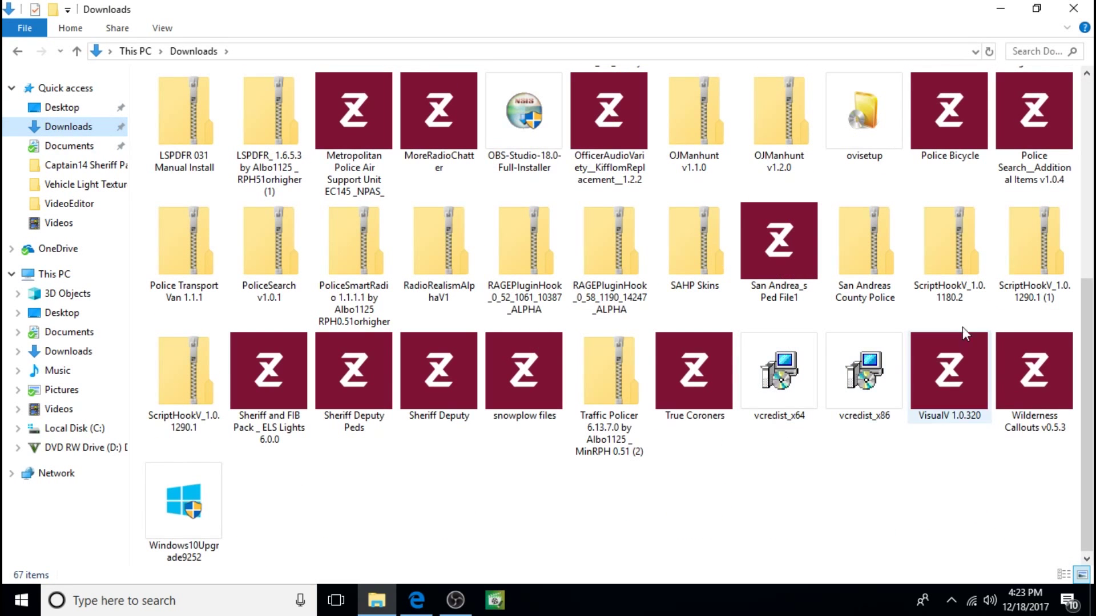
{"action": "double_click", "coordinate": [1032, 245]}
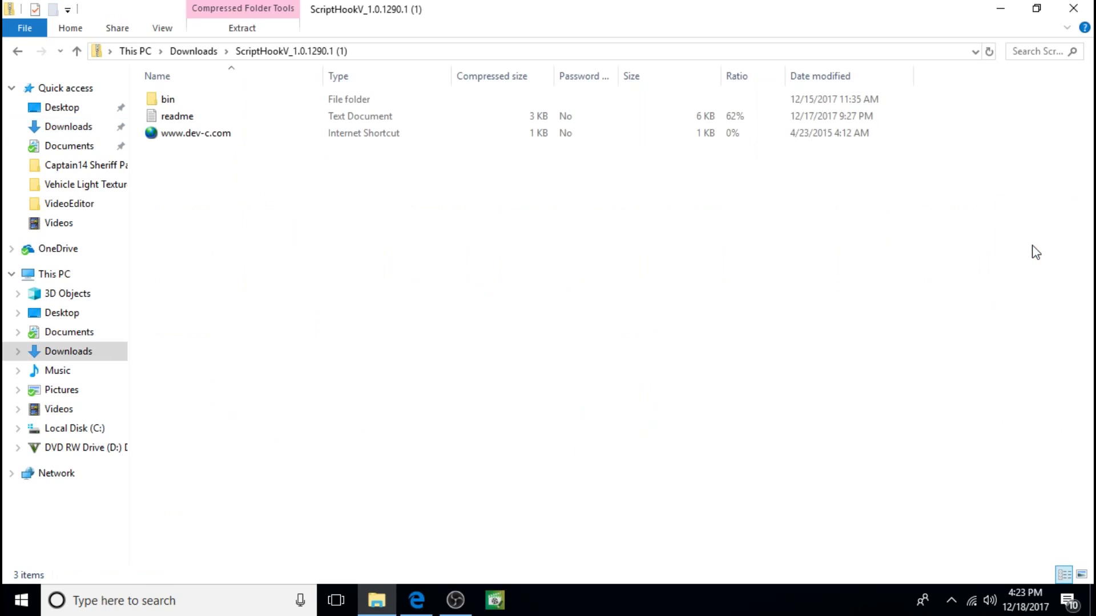
{"action": "left_click", "coordinate": [194, 101]}
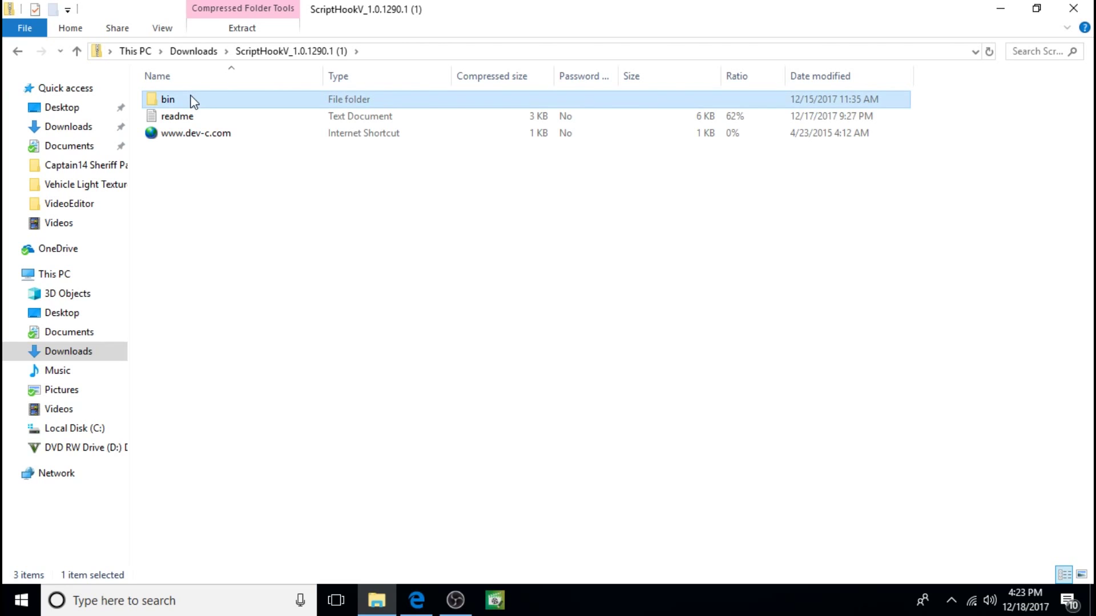
{"action": "right_click", "coordinate": [194, 101]}
{"action": "left_click", "coordinate": [233, 166]}
{"action": "left_click", "coordinate": [74, 110]}
{"action": "right_click", "coordinate": [76, 109]}
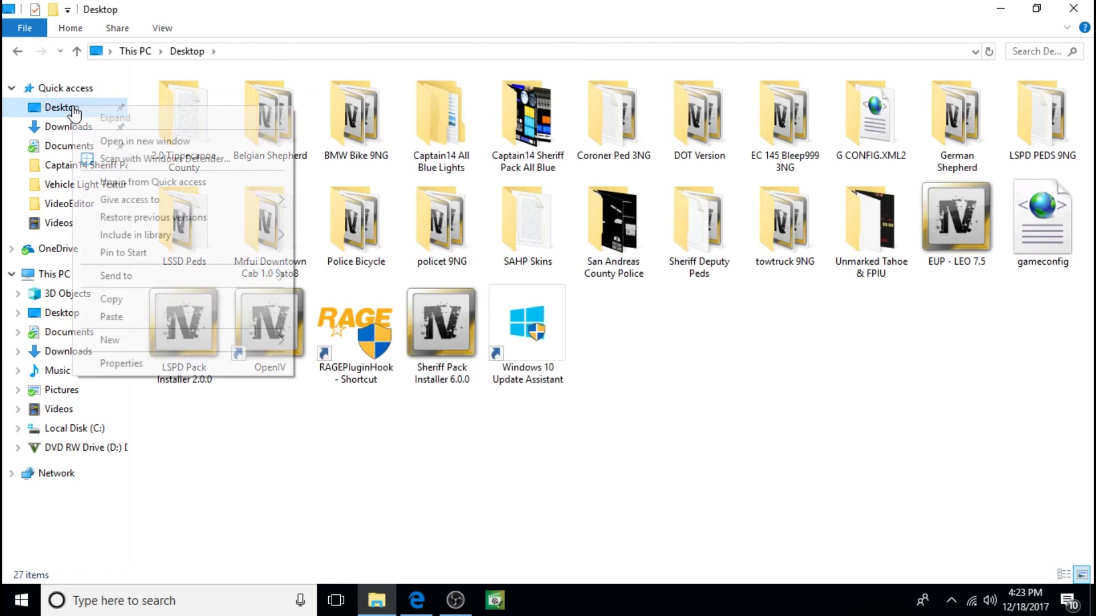
{"action": "left_click", "coordinate": [122, 315]}
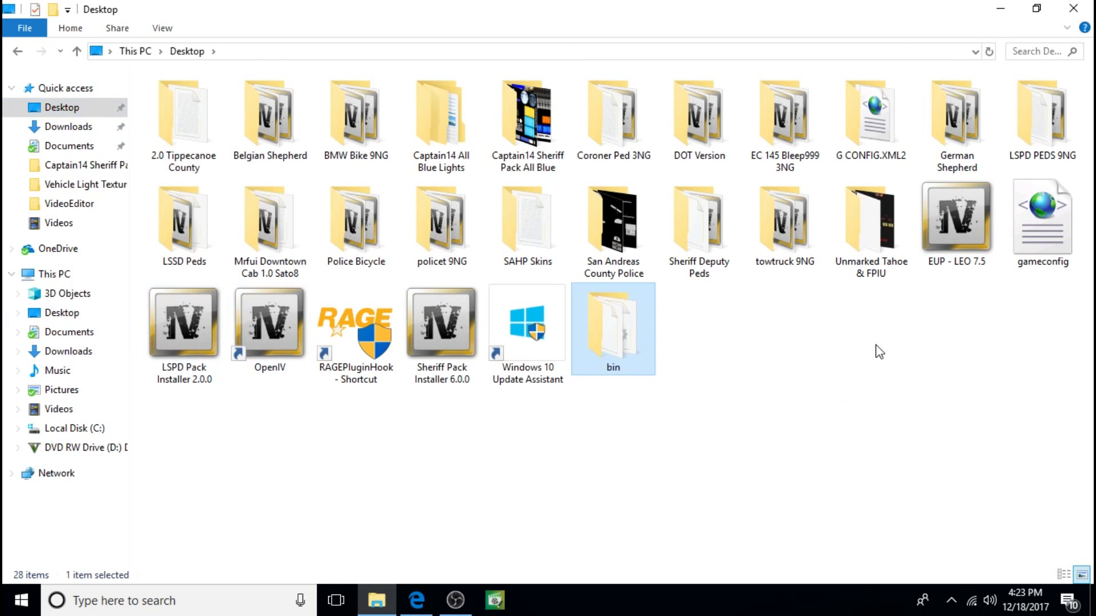
Close Explorer and drag the bin icon to the upper middle of the desktop
{"action": "left_click", "coordinate": [1086, 9]}
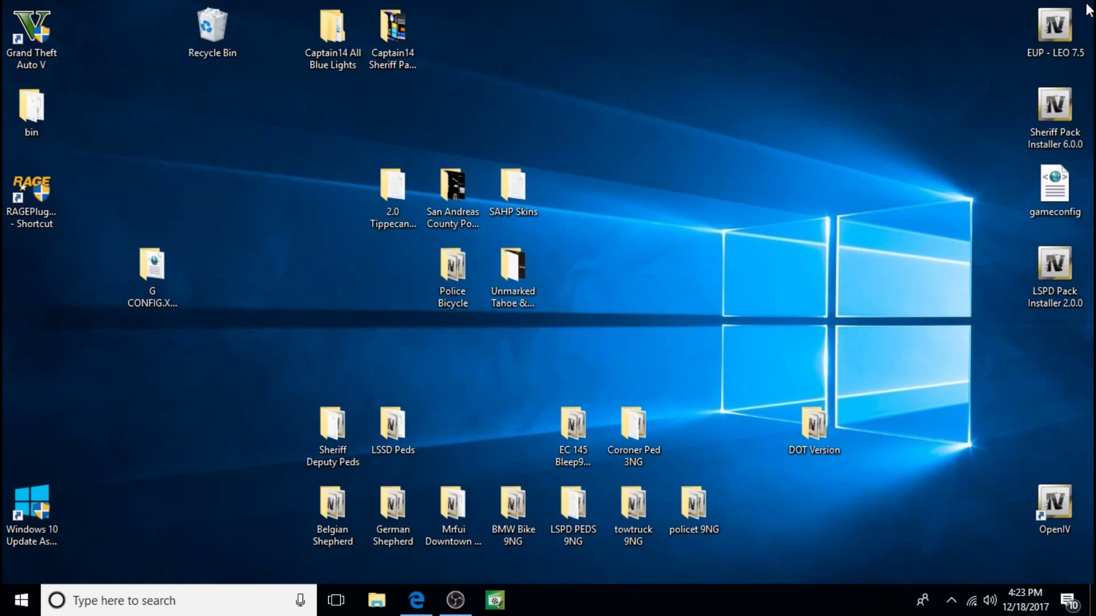
{"action": "left_click_drag", "start_coordinate": [30, 117], "coordinate": [368, 101]}
{"action": "left_click_drag", "start_coordinate": [656, 106], "coordinate": [672, 100]}
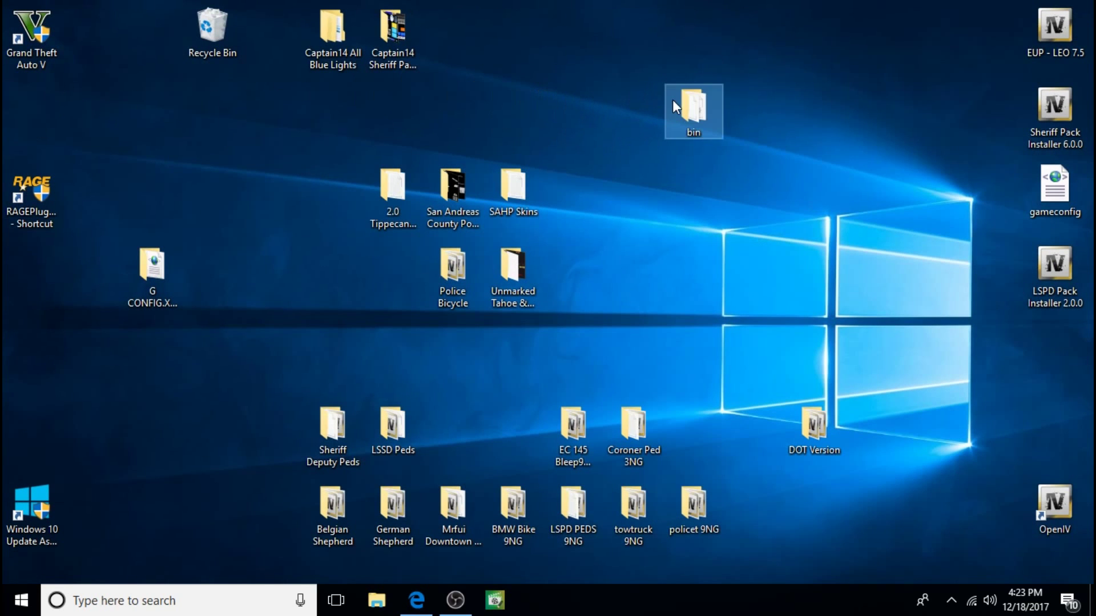
Open the Grand Theft Auto V game folder from its shortcut, then go up to Rockstar Games
{"action": "right_click", "coordinate": [27, 39]}
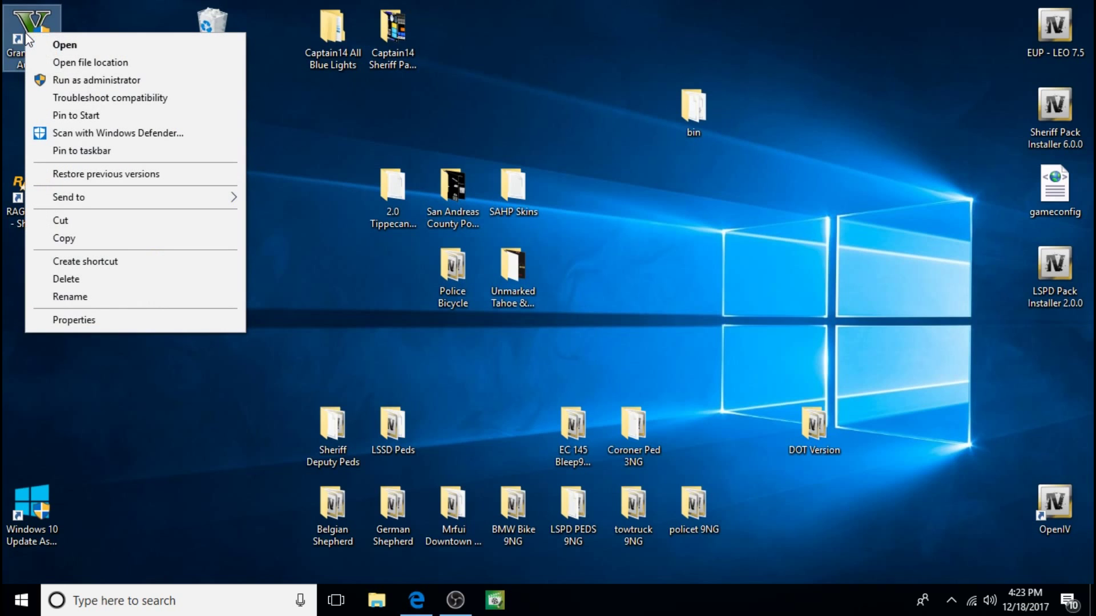
{"action": "left_click", "coordinate": [76, 62]}
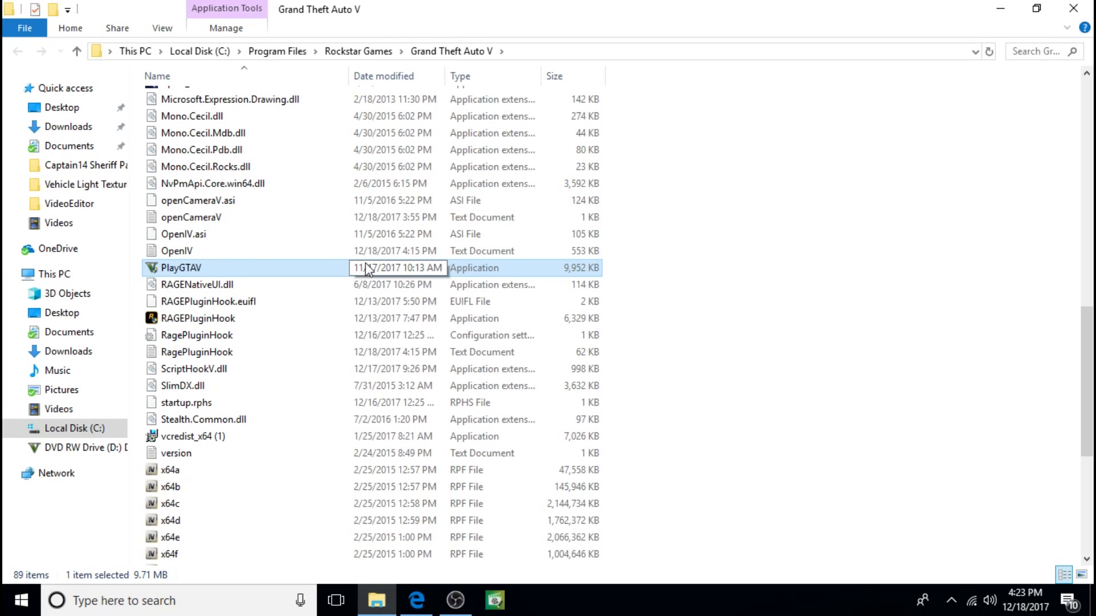
{"action": "scroll", "coordinate": [367, 268], "scroll_direction": "up", "scroll_amount": 15}
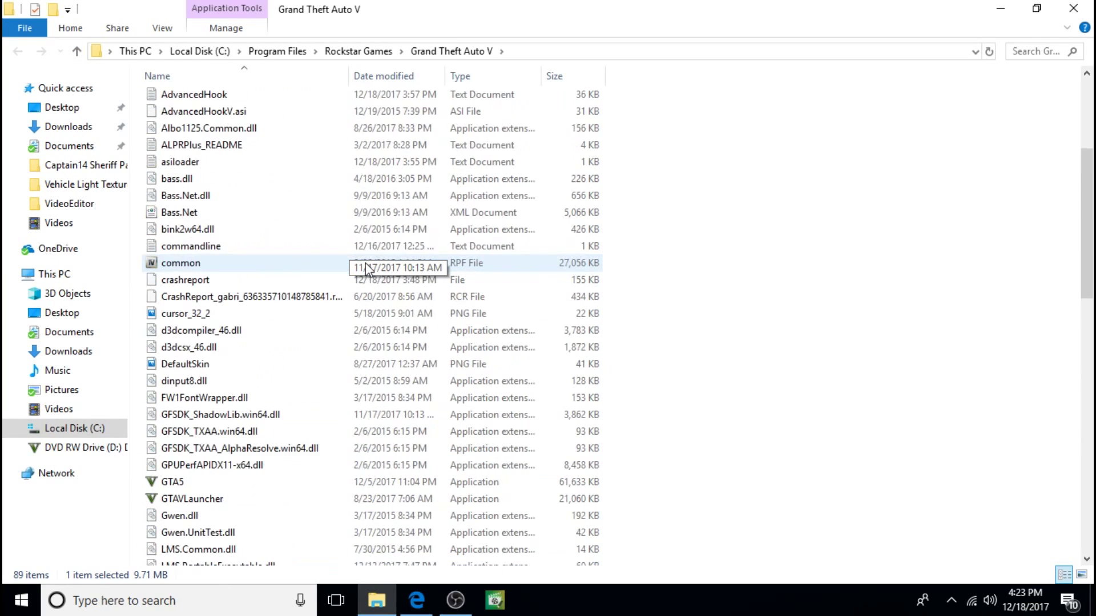
{"action": "scroll", "coordinate": [311, 242], "scroll_direction": "up", "scroll_amount": 2}
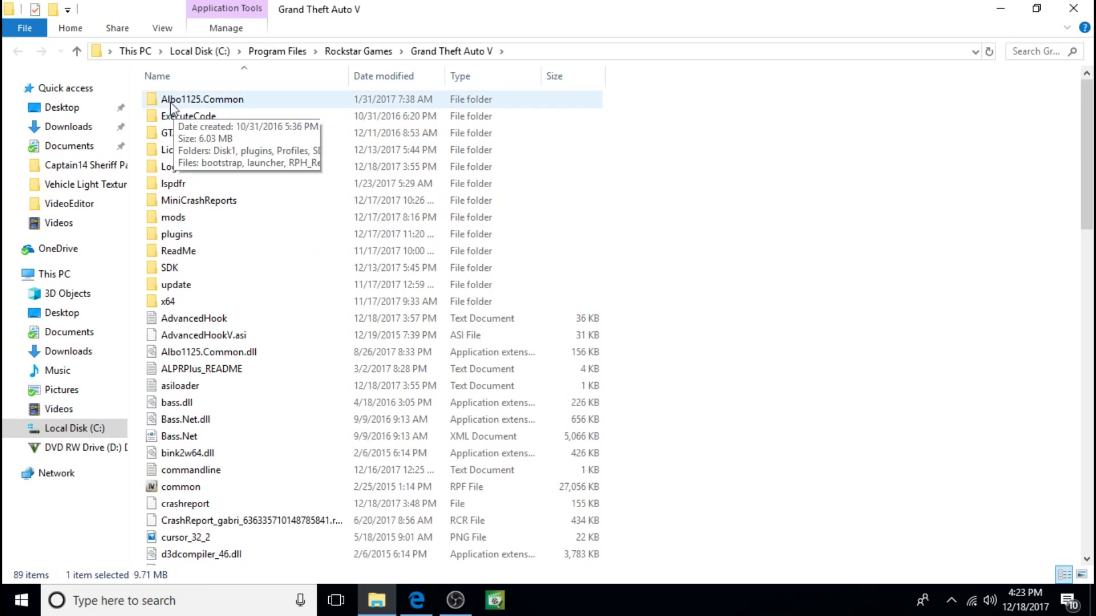
{"action": "left_click", "coordinate": [78, 52]}
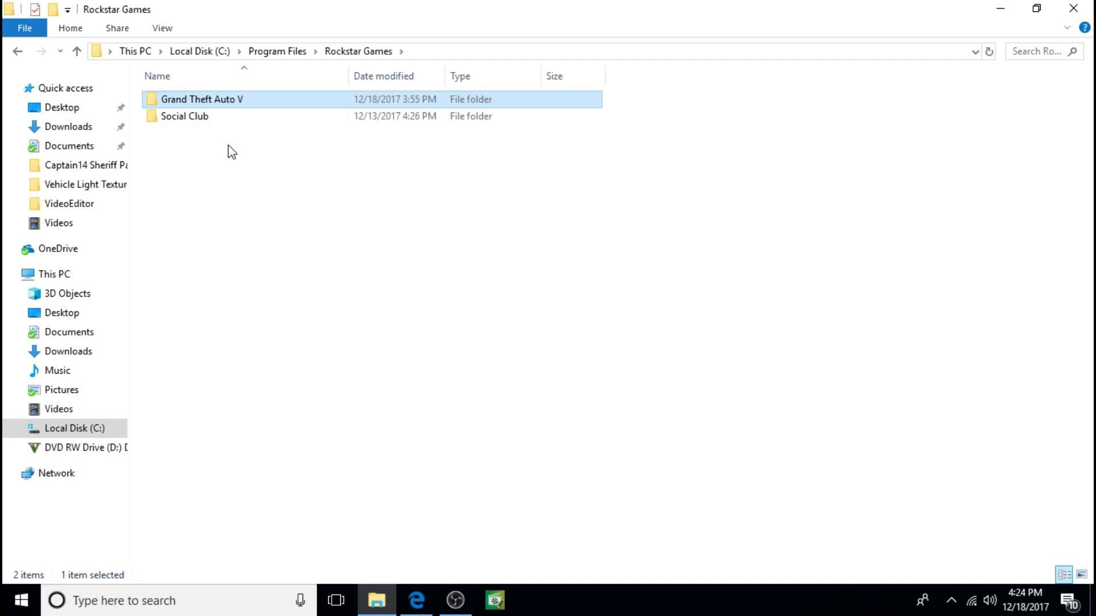
Open the desktop bin folder in a second window and place it to the right of Rockstar Games
{"action": "left_click", "coordinate": [1036, 8]}
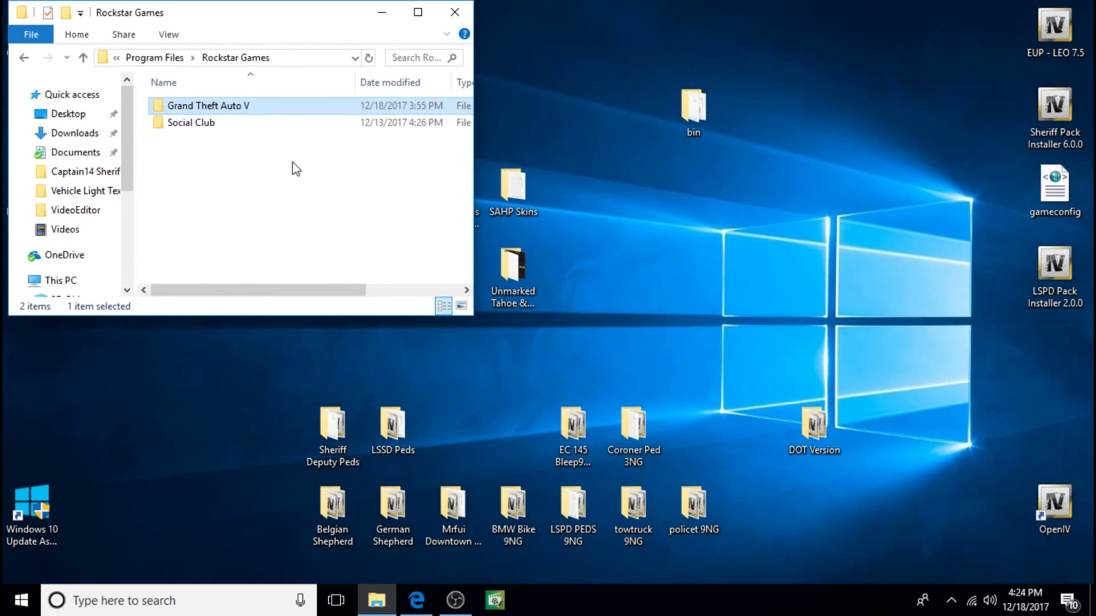
{"action": "double_click", "coordinate": [703, 112]}
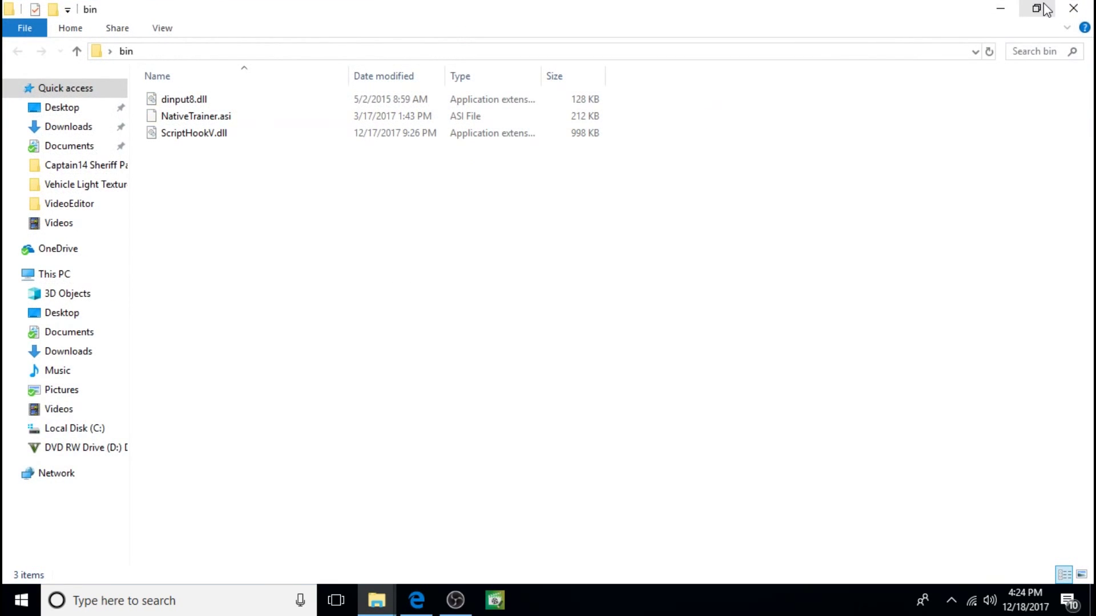
{"action": "left_click", "coordinate": [1036, 8]}
{"action": "left_click_drag", "start_coordinate": [285, 33], "coordinate": [743, 12]}
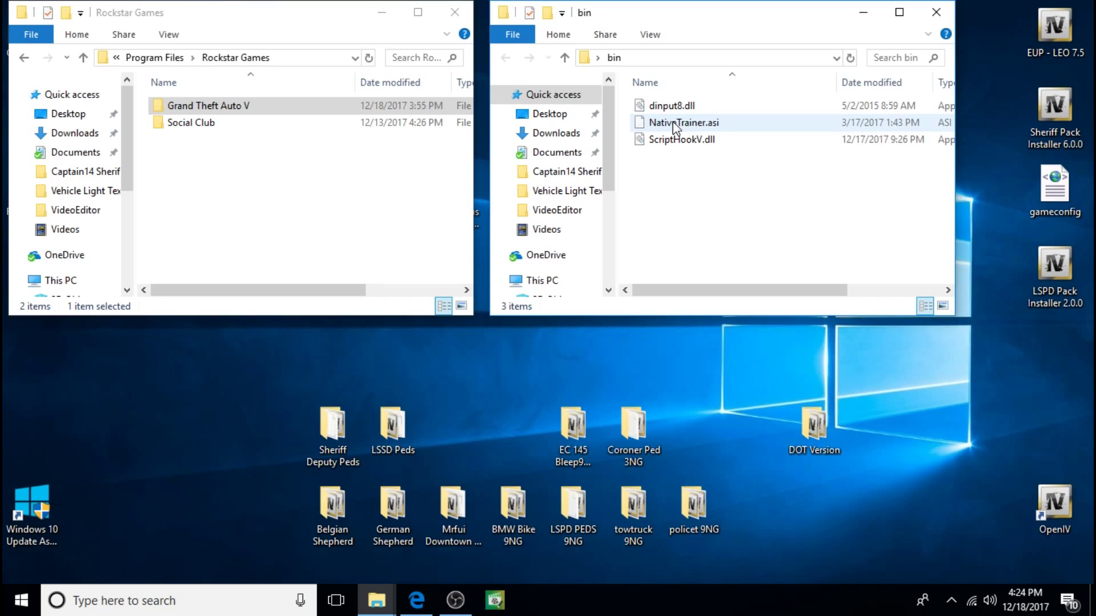
Copy dinput8.dll from bin and paste it into Grand Theft Auto V, replacing the existing file
{"action": "mouse_move", "coordinate": [677, 108]}
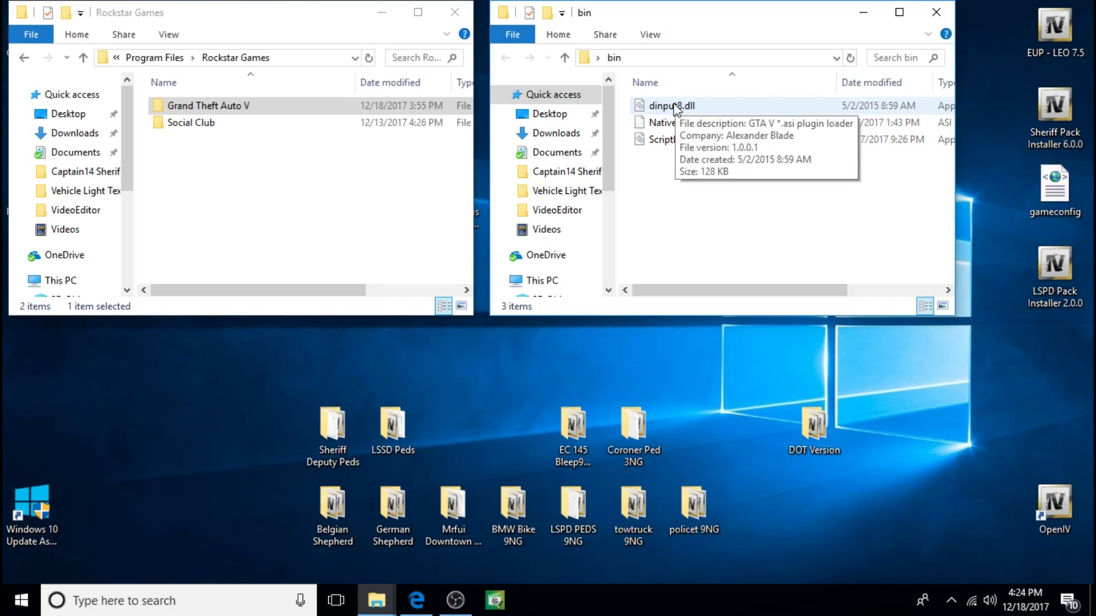
{"action": "left_click", "coordinate": [677, 108]}
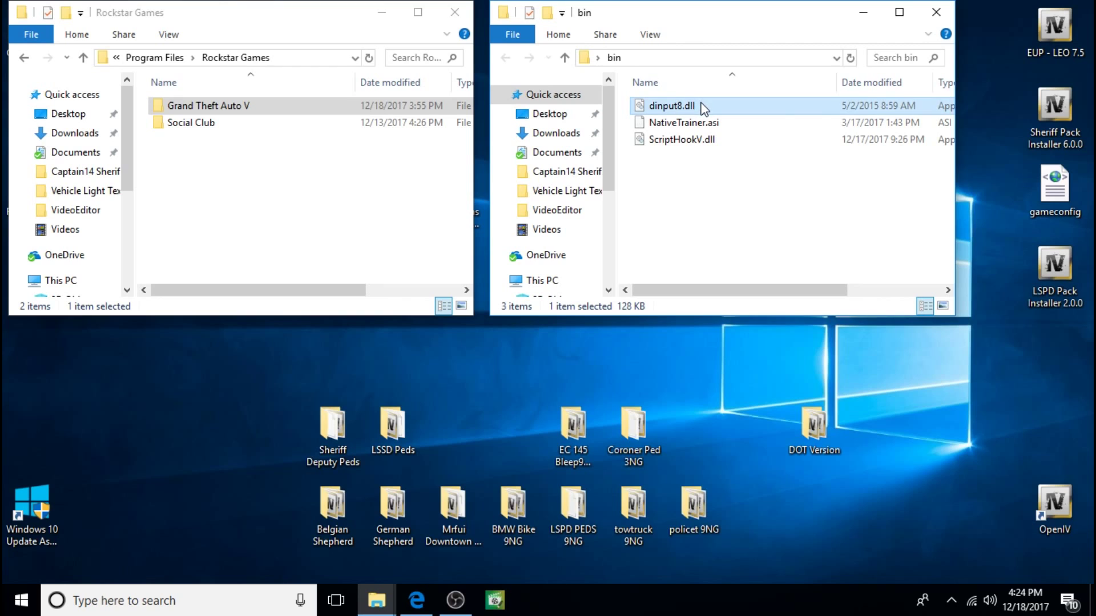
{"action": "right_click", "coordinate": [703, 109]}
{"action": "left_click", "coordinate": [757, 254]}
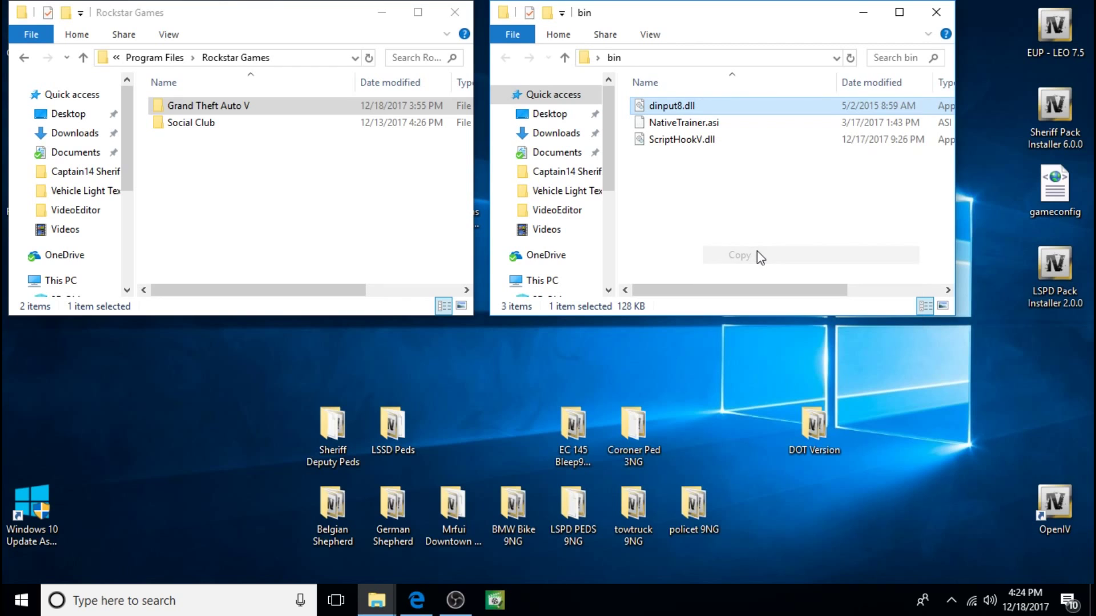
{"action": "left_click", "coordinate": [273, 102]}
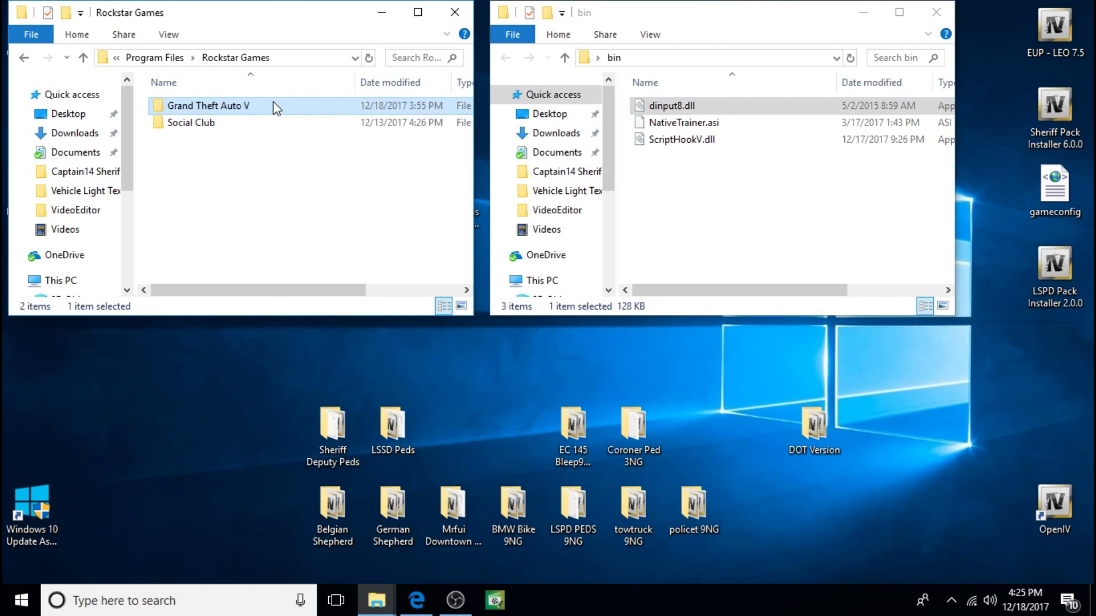
{"action": "right_click", "coordinate": [273, 103]}
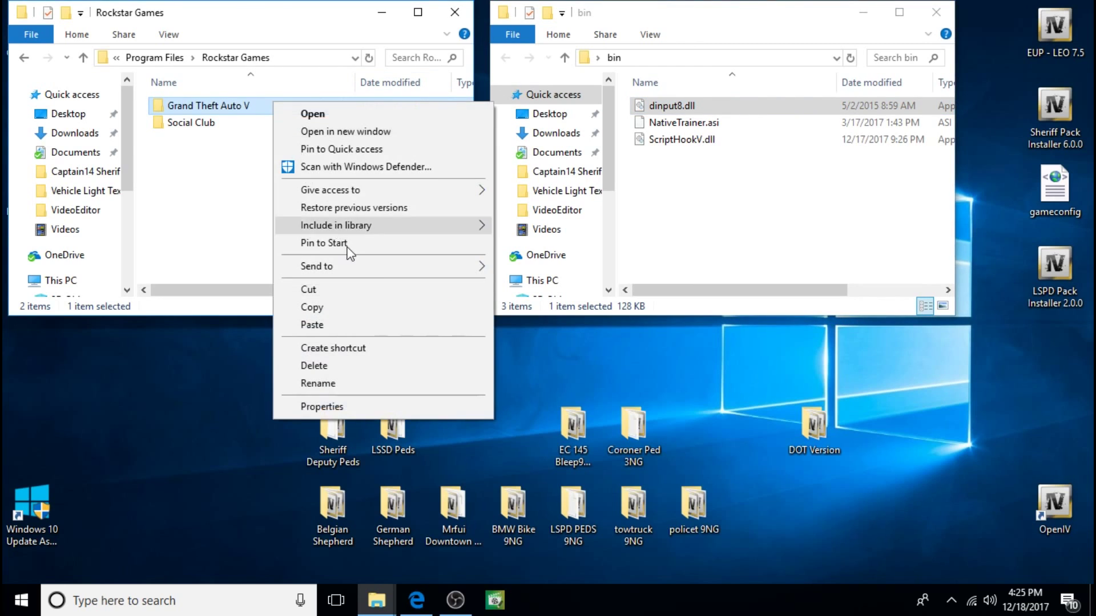
{"action": "left_click", "coordinate": [348, 325]}
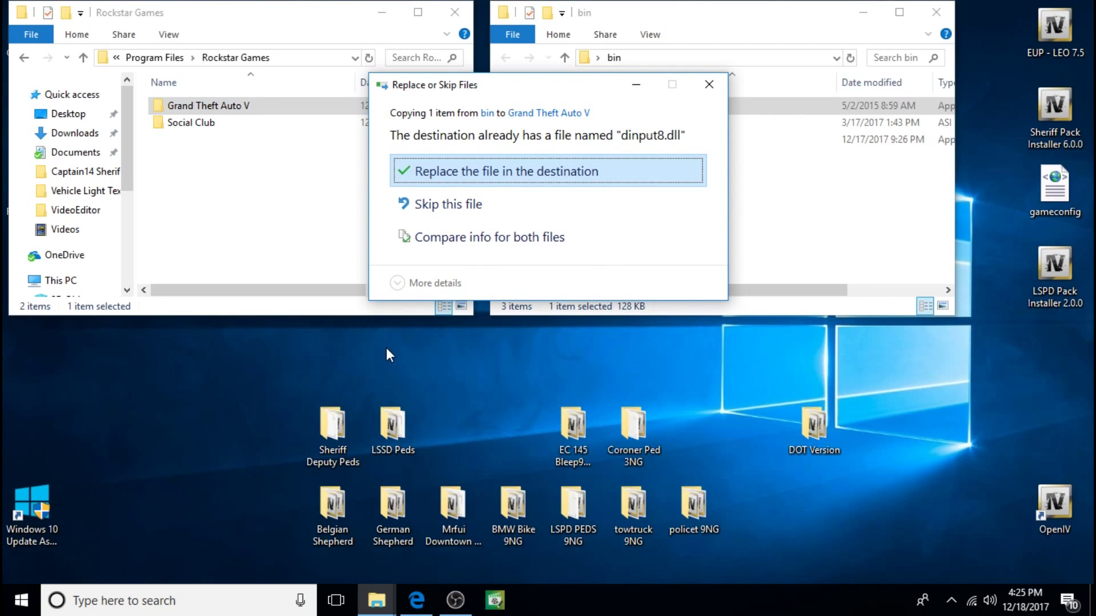
{"action": "left_click", "coordinate": [475, 166]}
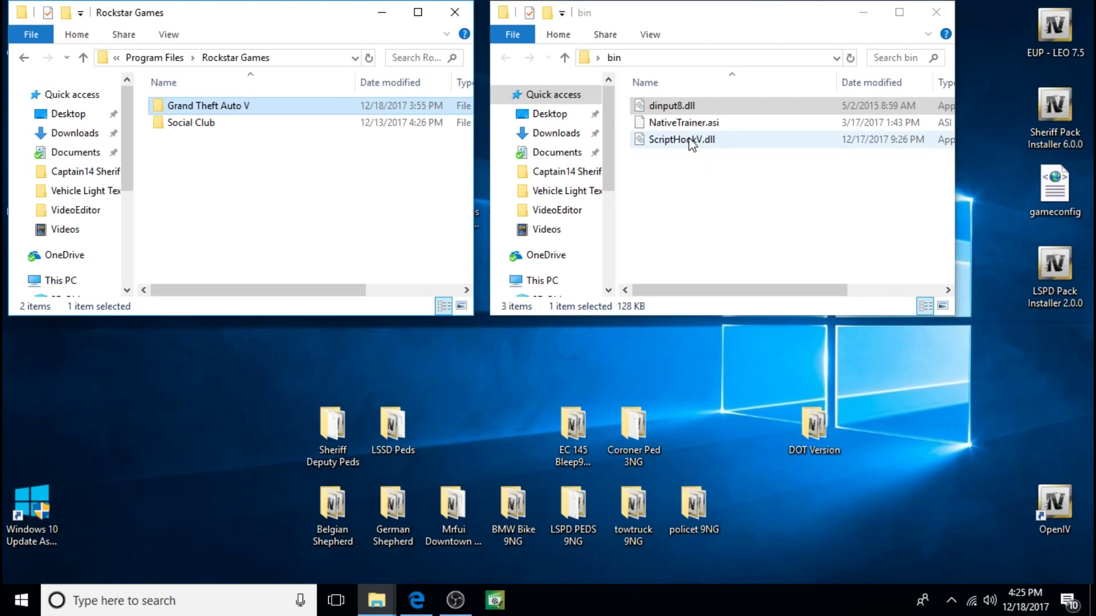
Copy ScriptHookV.dll from bin and paste it into Grand Theft Auto V, replacing the existing file
{"action": "left_click", "coordinate": [692, 145]}
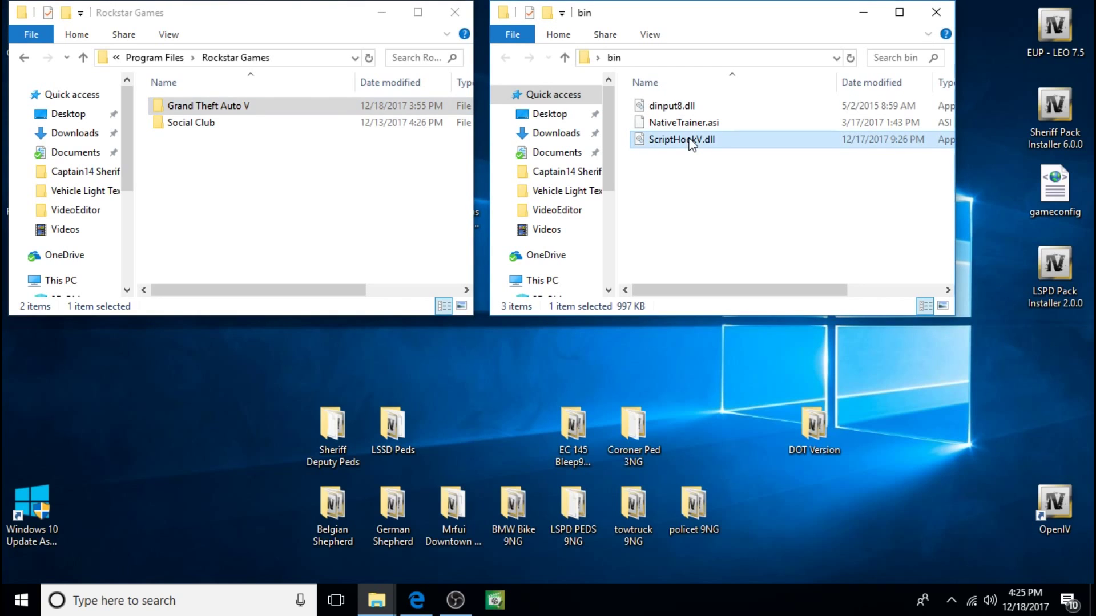
{"action": "right_click", "coordinate": [689, 139]}
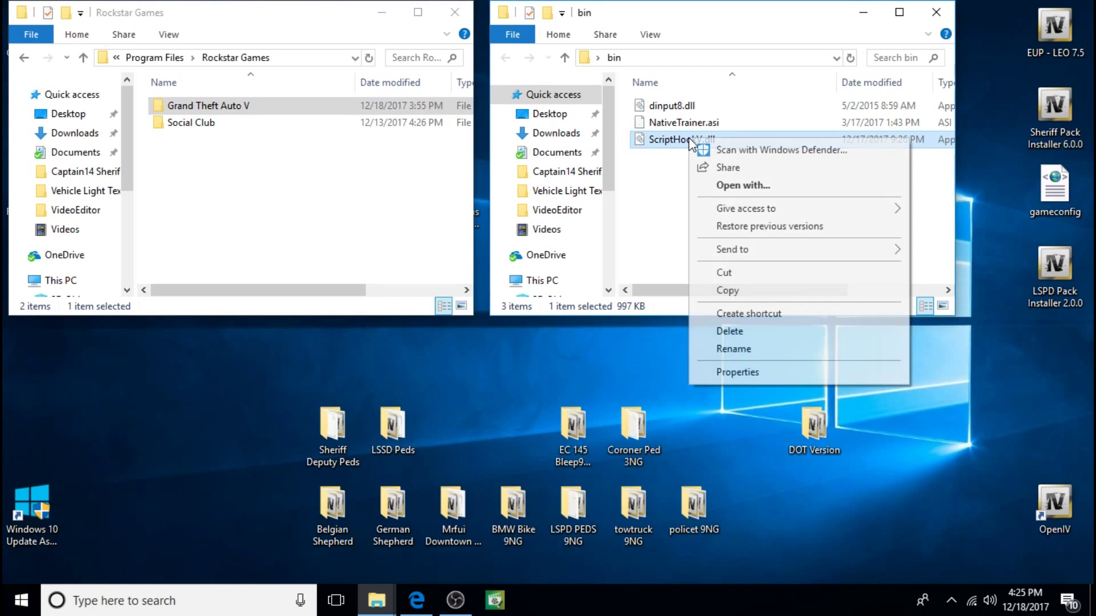
{"action": "left_click", "coordinate": [749, 295]}
{"action": "left_click", "coordinate": [276, 108]}
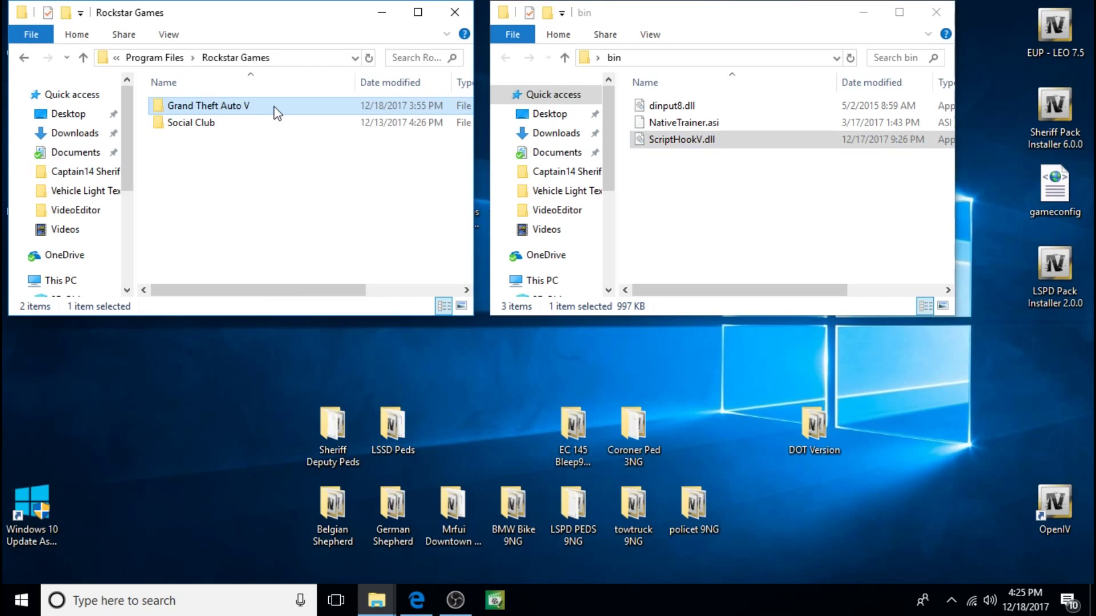
{"action": "right_click", "coordinate": [274, 107]}
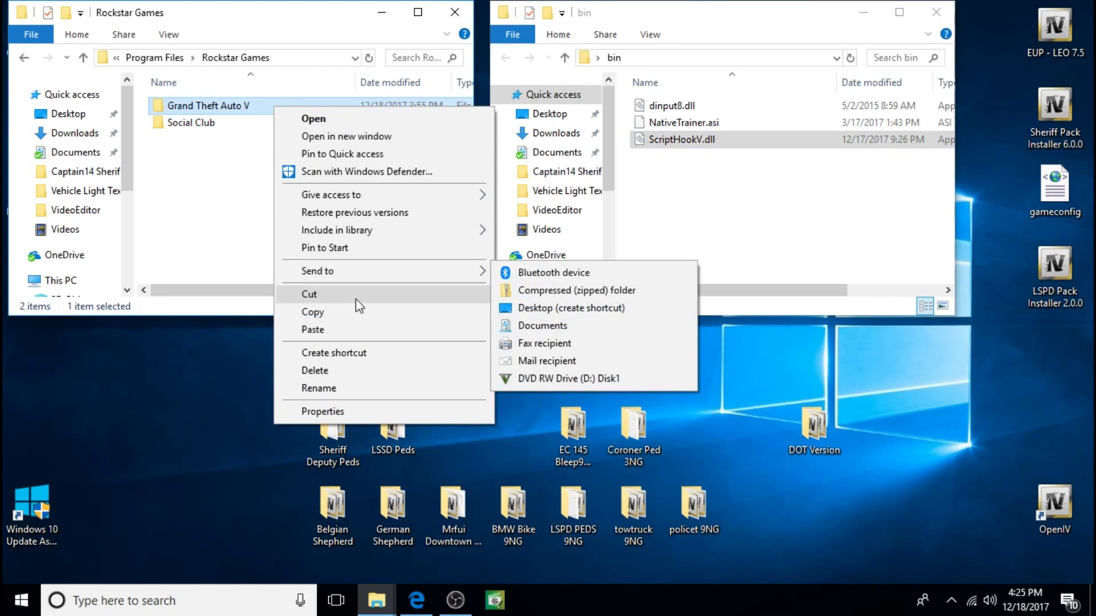
{"action": "left_click", "coordinate": [358, 331]}
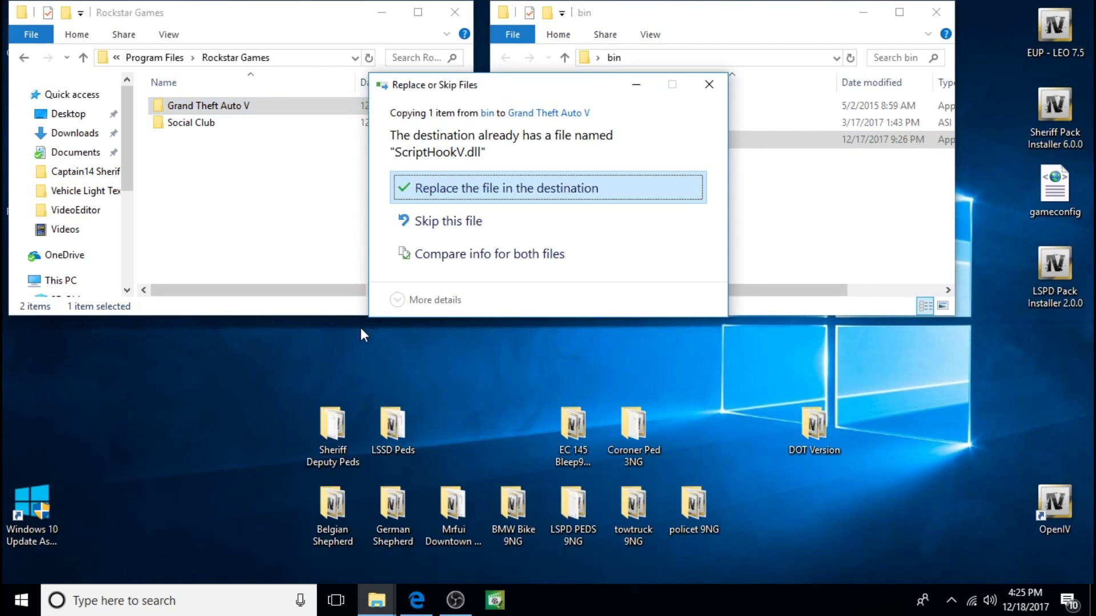
{"action": "left_click", "coordinate": [552, 193]}
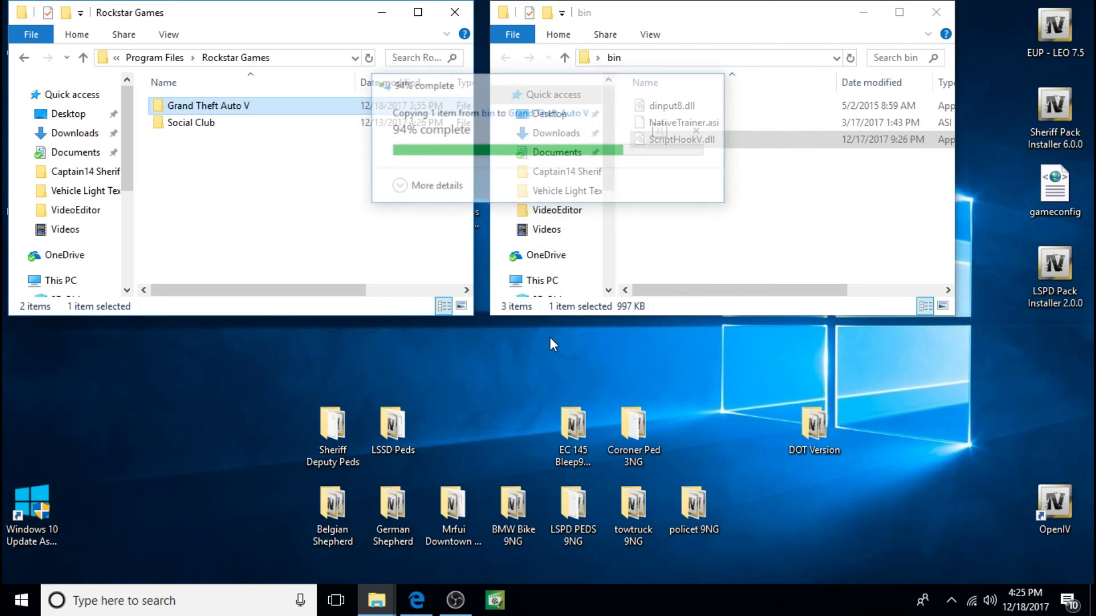